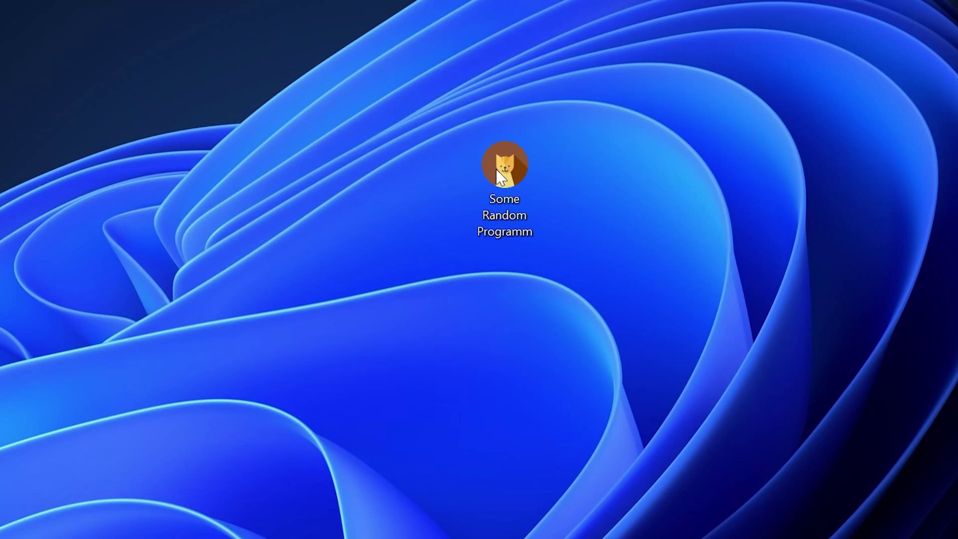
- Launch Some Random Programm from its desktop shortcut to trigger the missing imageres.dll System Error
double_click(515, 161)
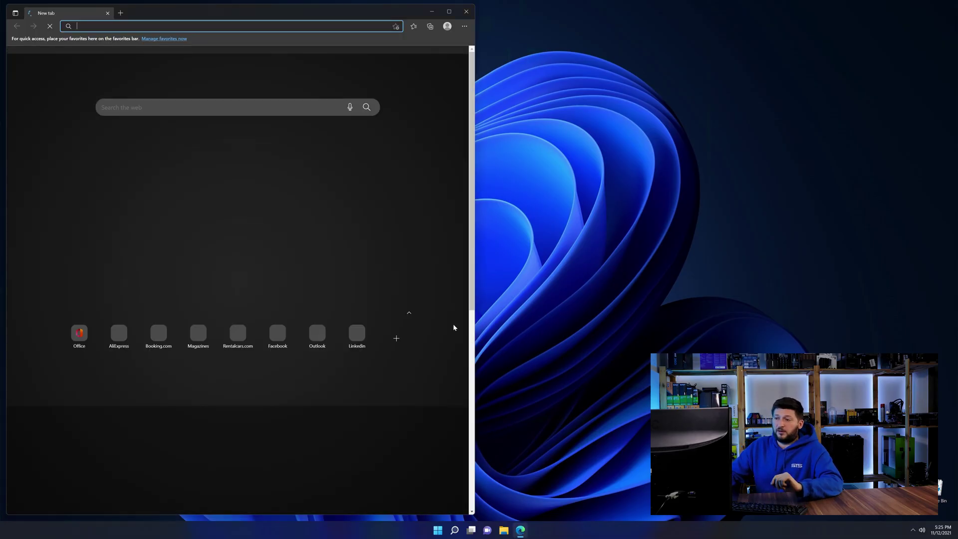
- Load the STS-Tutorial imageres.dll page, download the 64-bit and 32-bit zips, and open the 32-bit zip
text(https://www.sts-tutorial.com/download/imageres)
key(Return)
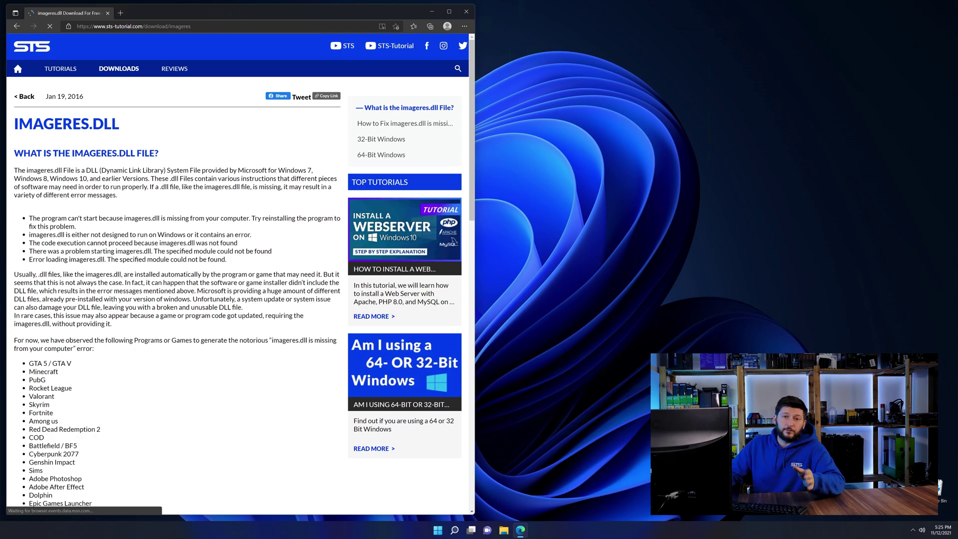
scroll(188, 191, down, 20)
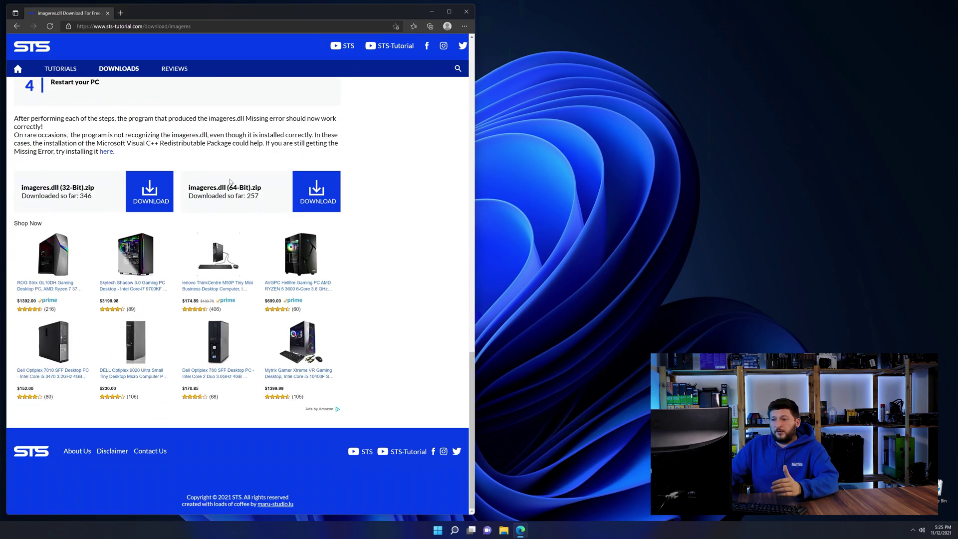
click(311, 192)
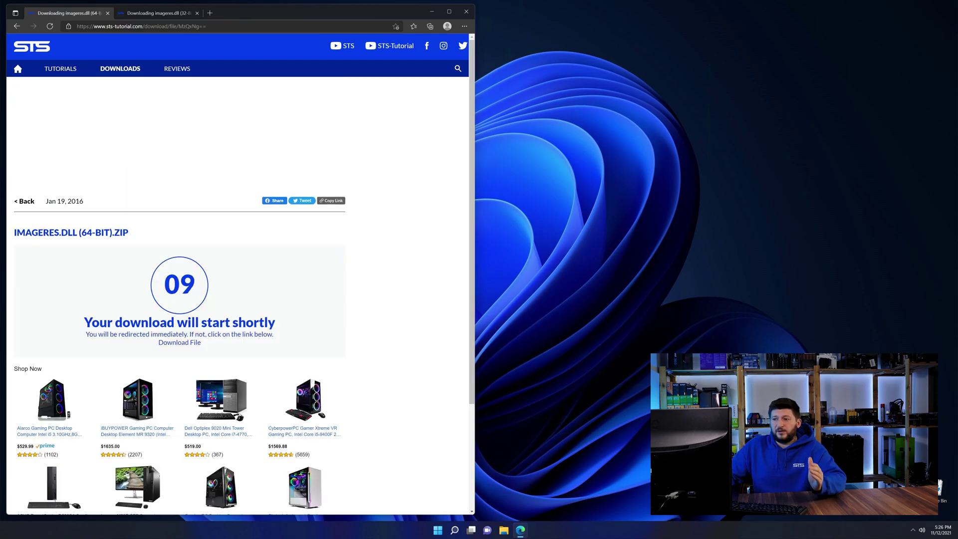
click(161, 12)
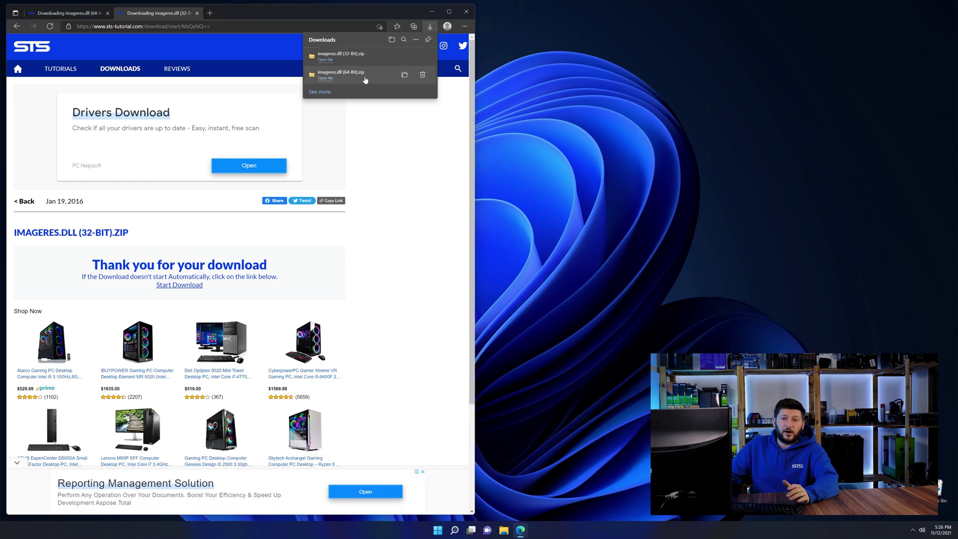
click(357, 57)
- Arrange the 32-bit and 64-bit zip windows side by side and open their imageres folders
click(464, 12)
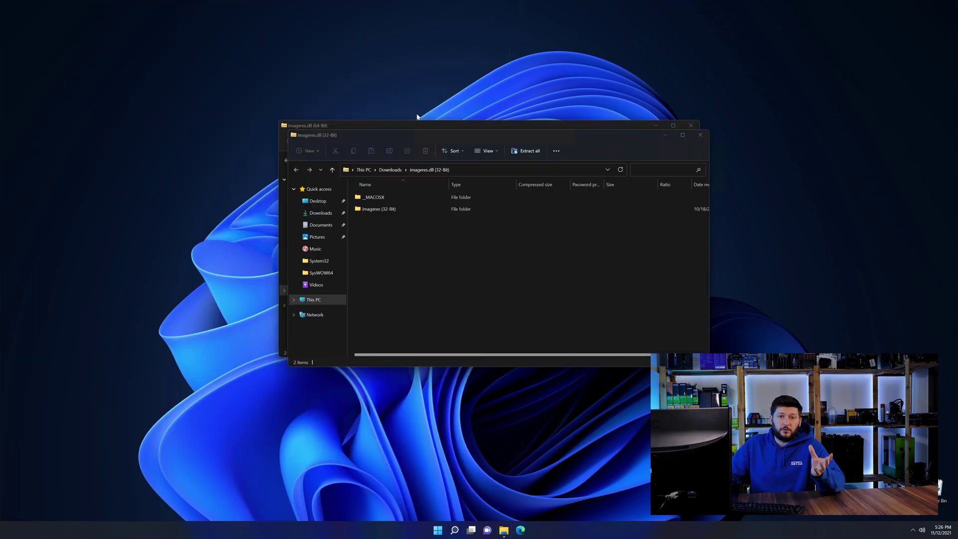
drag(387, 141, 113, 19)
double_click(112, 86)
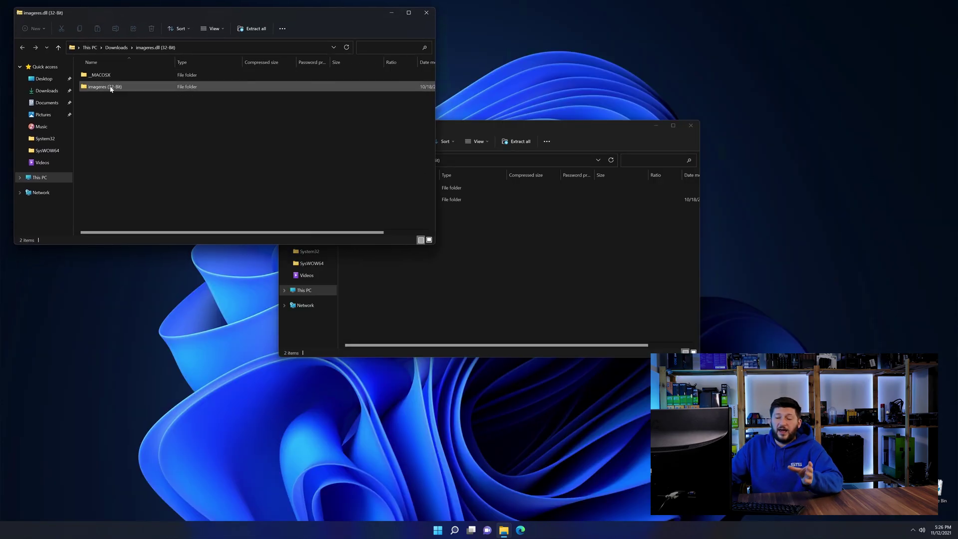
drag(477, 128, 733, 11)
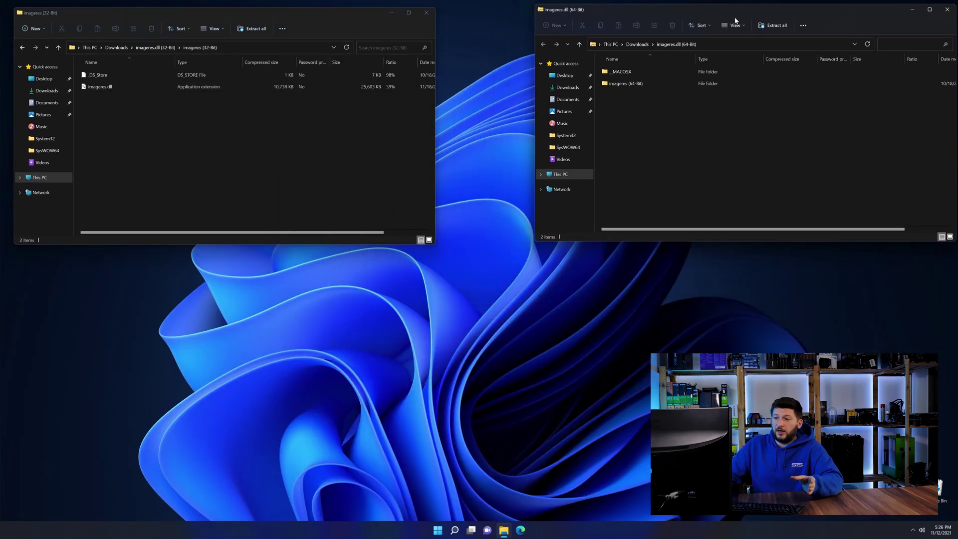
double_click(629, 83)
- Open a new Explorer window at C:\Windows and locate the System32 folder
click(504, 529)
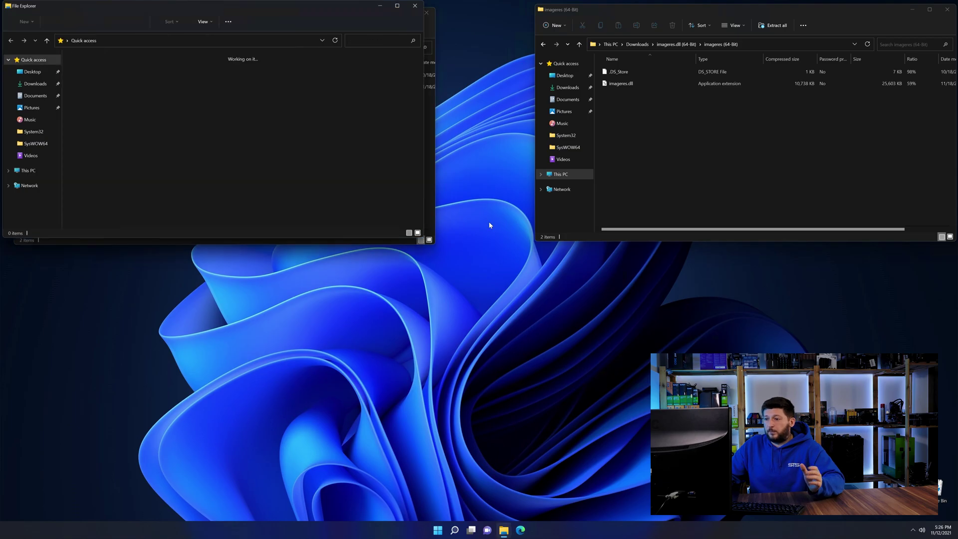
drag(331, 12, 592, 130)
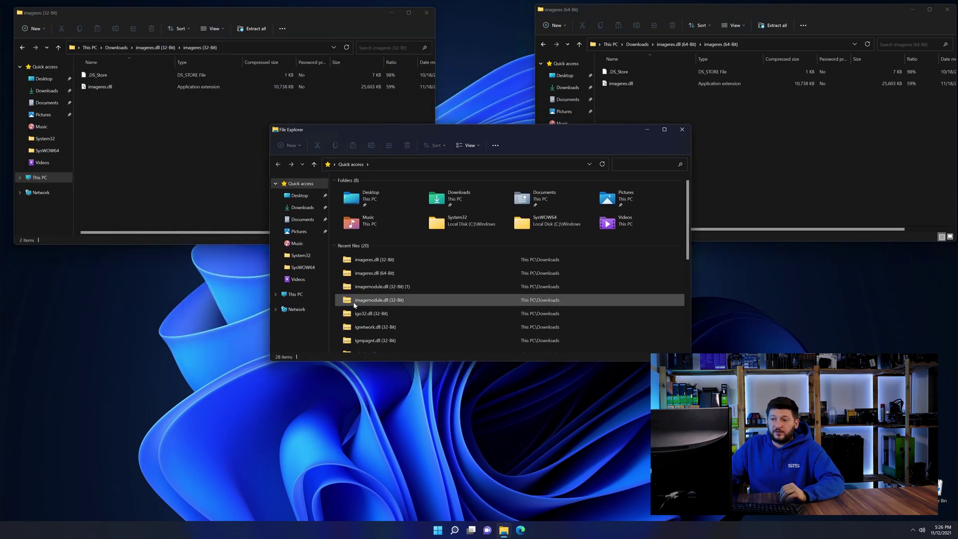
click(296, 294)
double_click(373, 247)
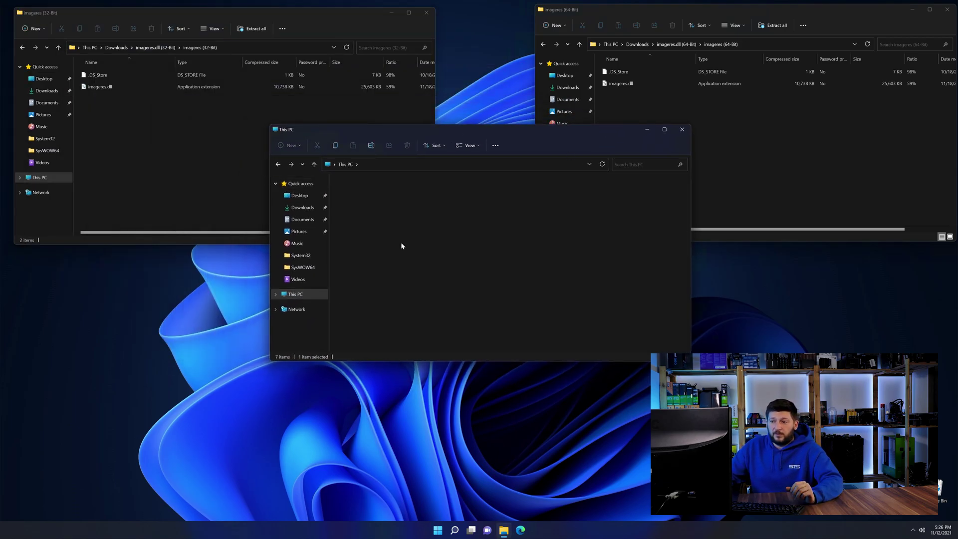
click(368, 274)
double_click(368, 273)
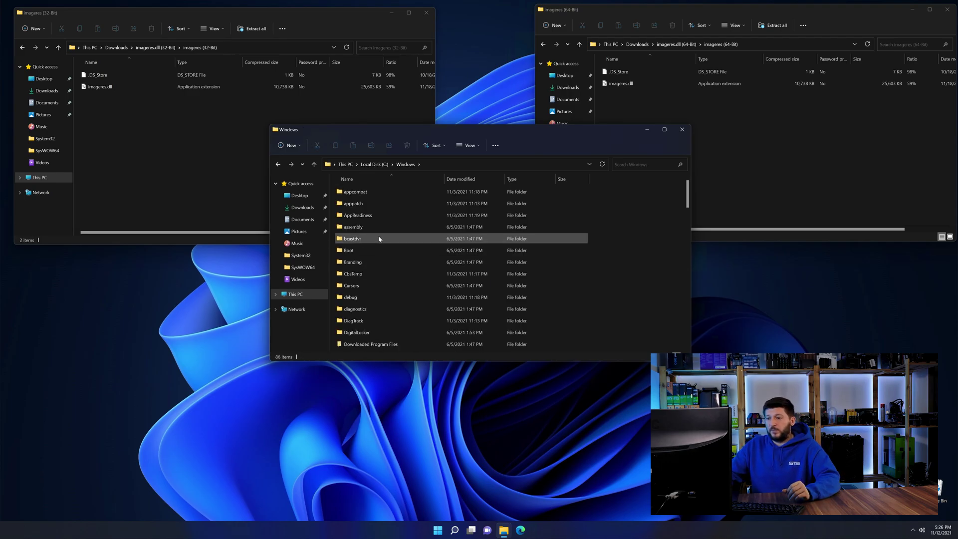
scroll(379, 237, down, 12)
scroll(379, 238, down, 6)
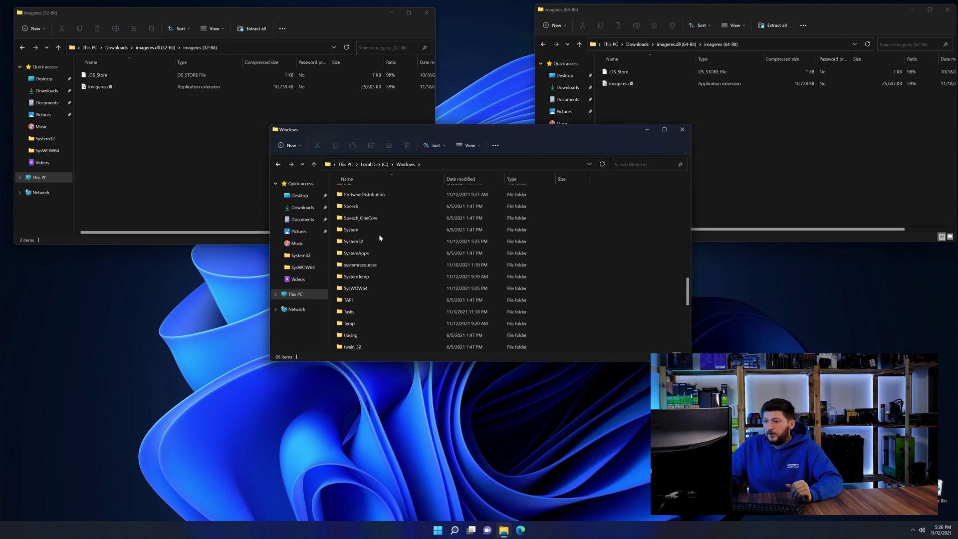
click(370, 209)
click(371, 210)
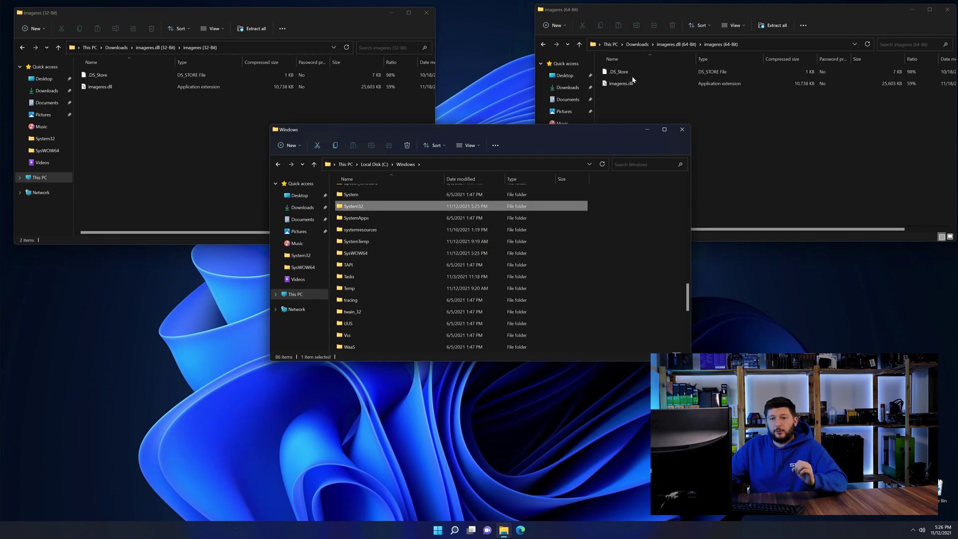
- Copy the 64-bit imageres.dll into System32 and the 32-bit one into SysWOW64, then close all windows
drag(632, 79, 384, 215)
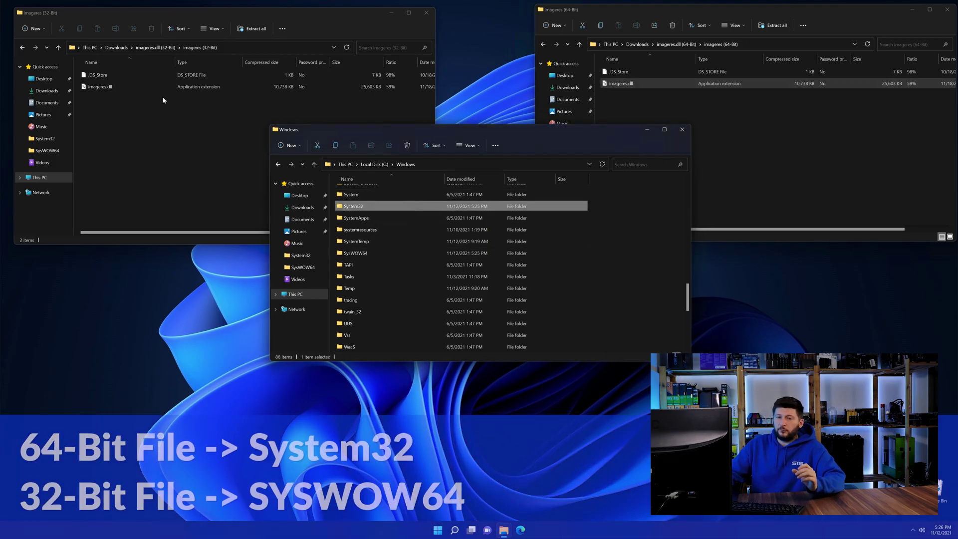
drag(116, 90, 364, 253)
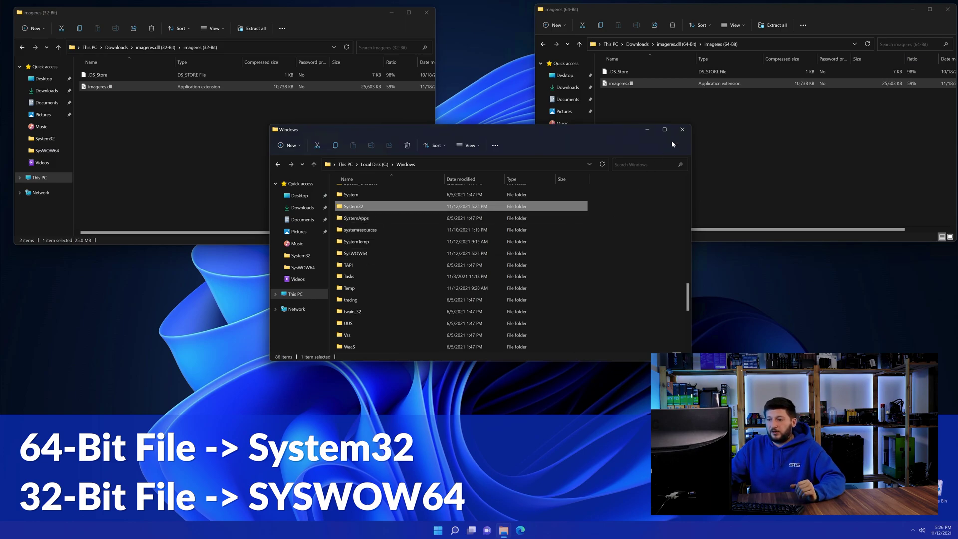
click(682, 130)
click(947, 9)
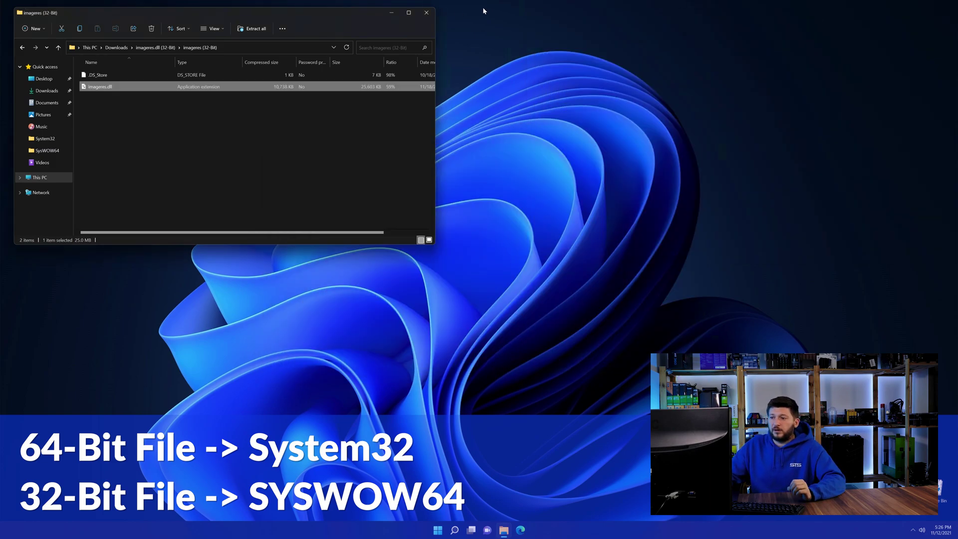
click(426, 14)
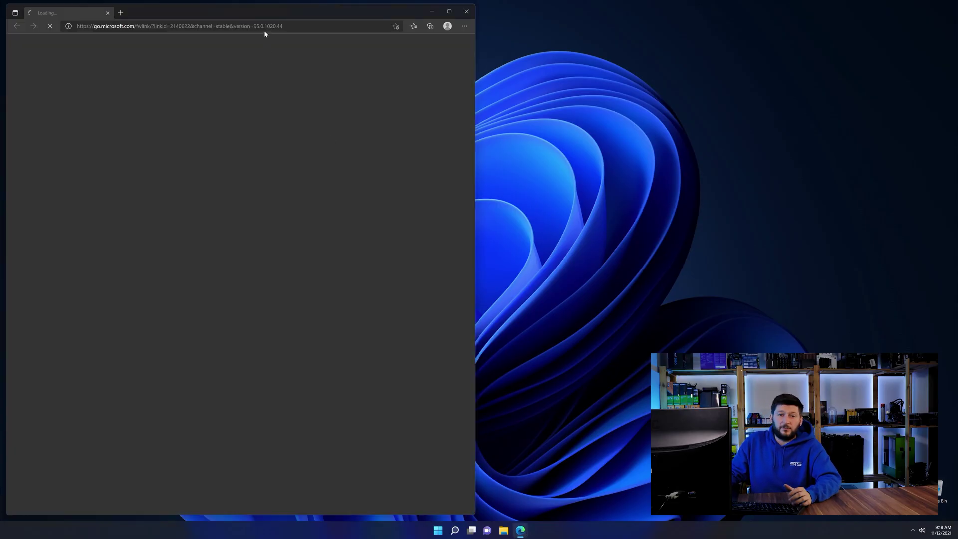
- Load the sts-tutorial.com Visual C++ Redistributable page in Edge and scroll to its download buttons
click(265, 29)
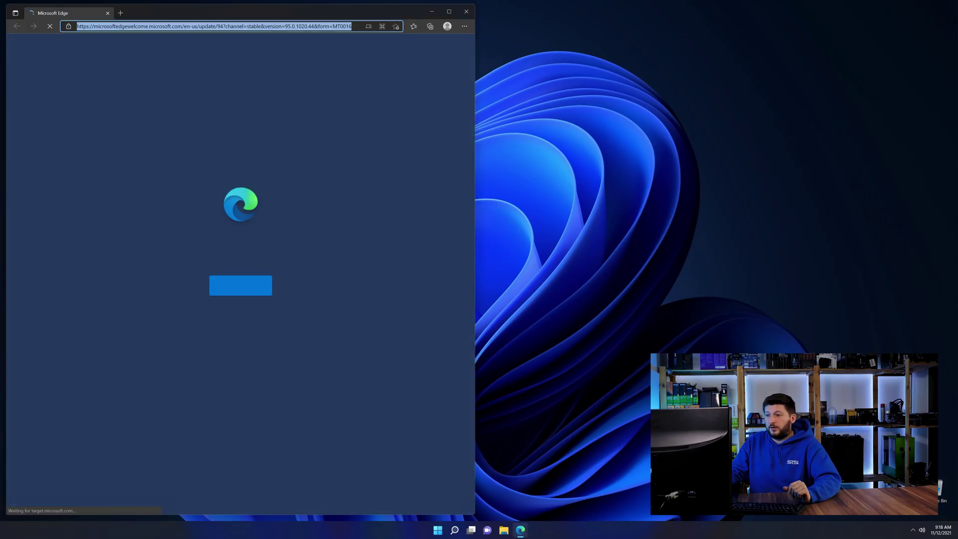
text(https://www.sts-tutorial.com/download/credistributable2019)
key(Return)
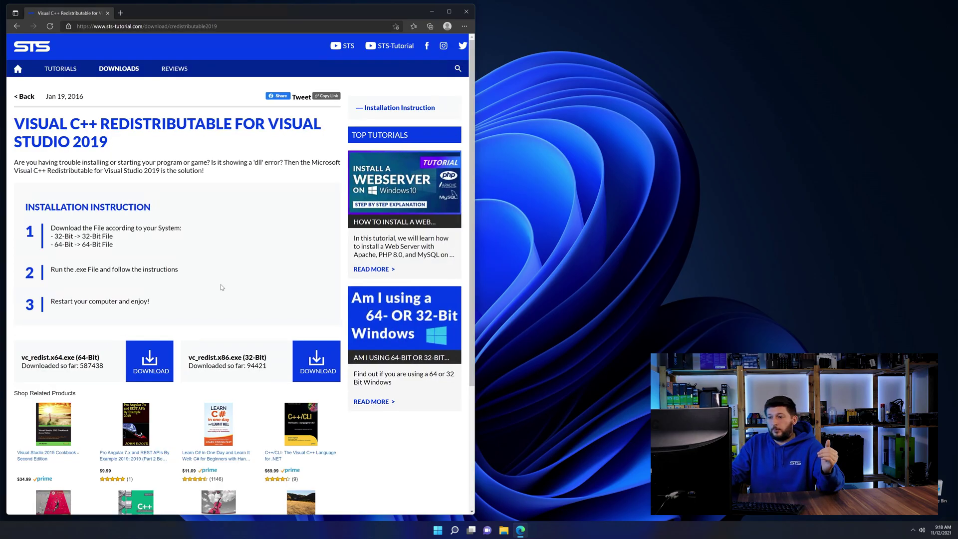
scroll(169, 328, down, 3)
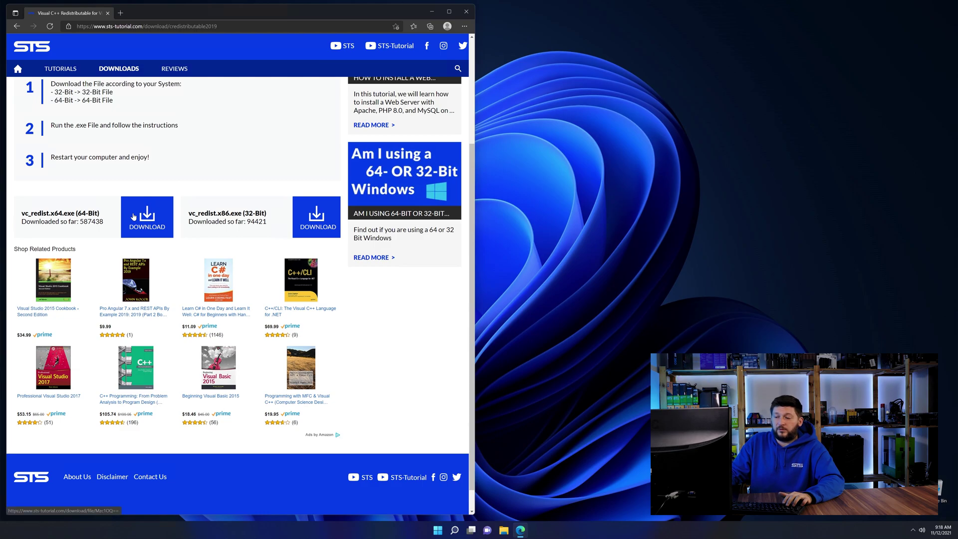
click(329, 226)
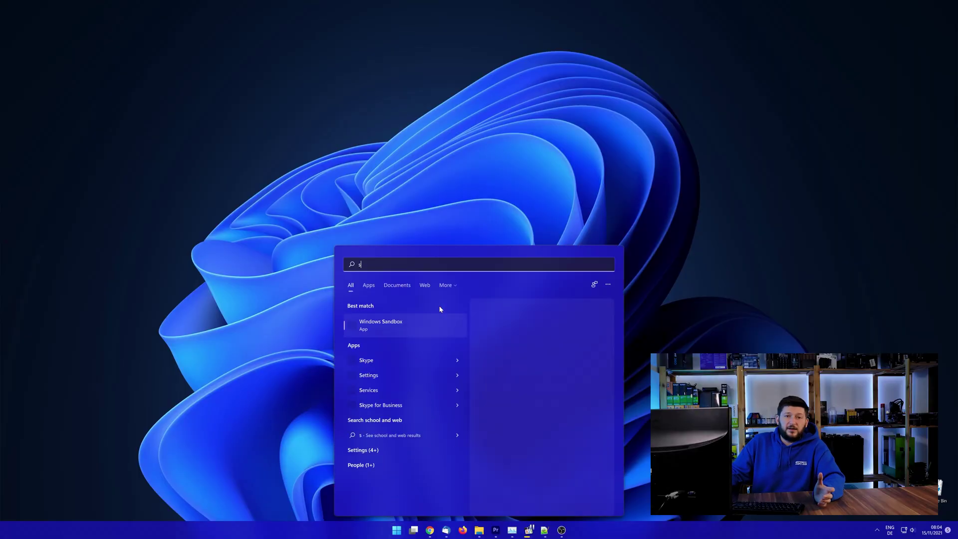
- Search for System and confirm on the About page that System type is 64-bit
text(ystem)
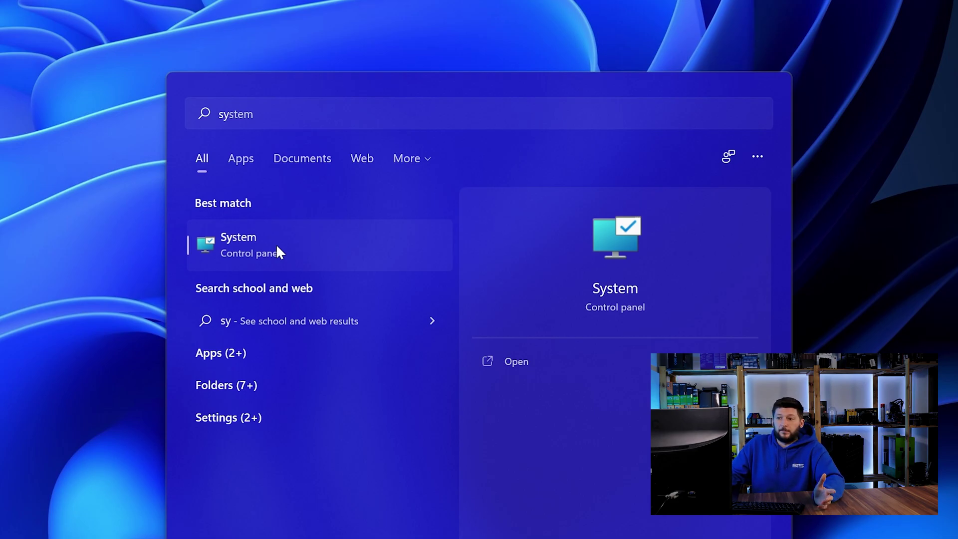
click(276, 244)
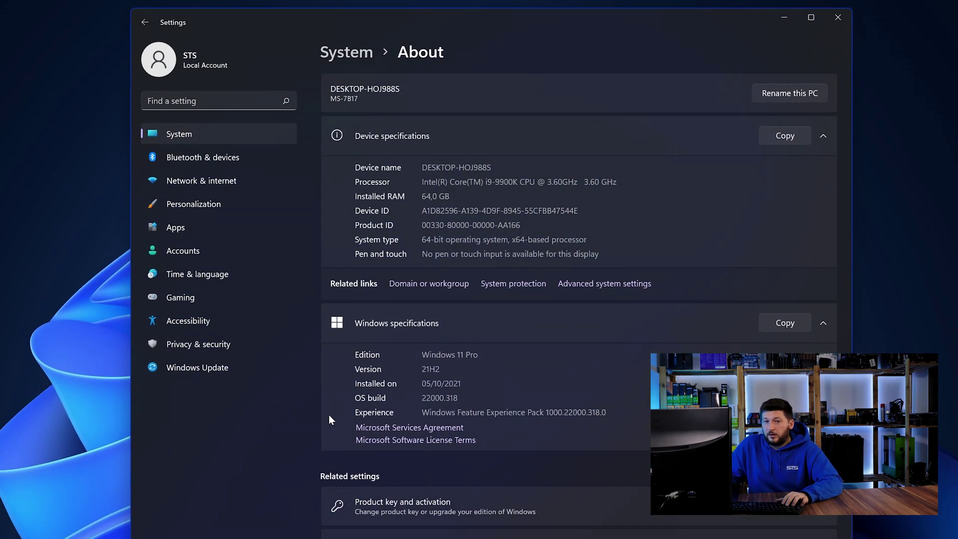
drag(421, 239, 427, 239)
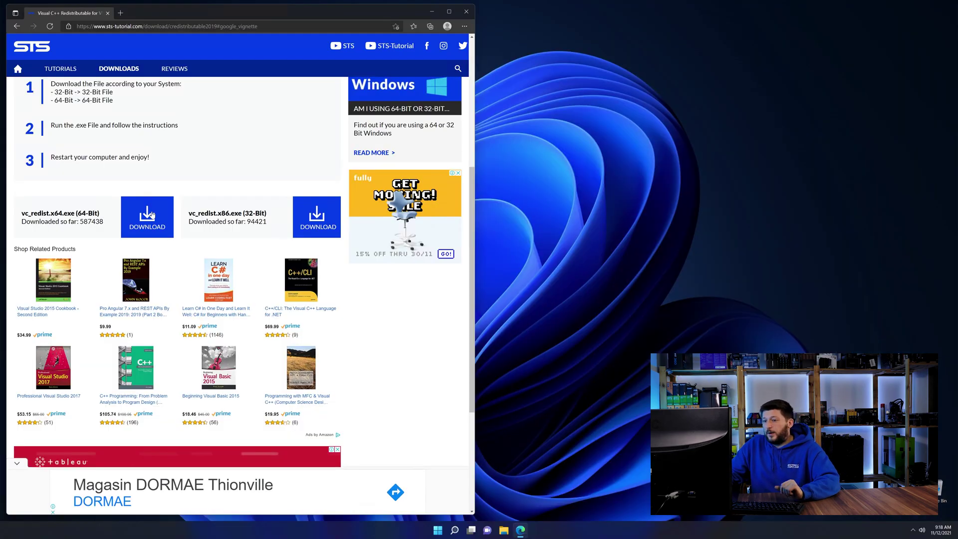
- Download vc_redist.x64.exe past the ad and run the Visual C++ 2015-2019 x64 installer
click(152, 214)
click(262, 325)
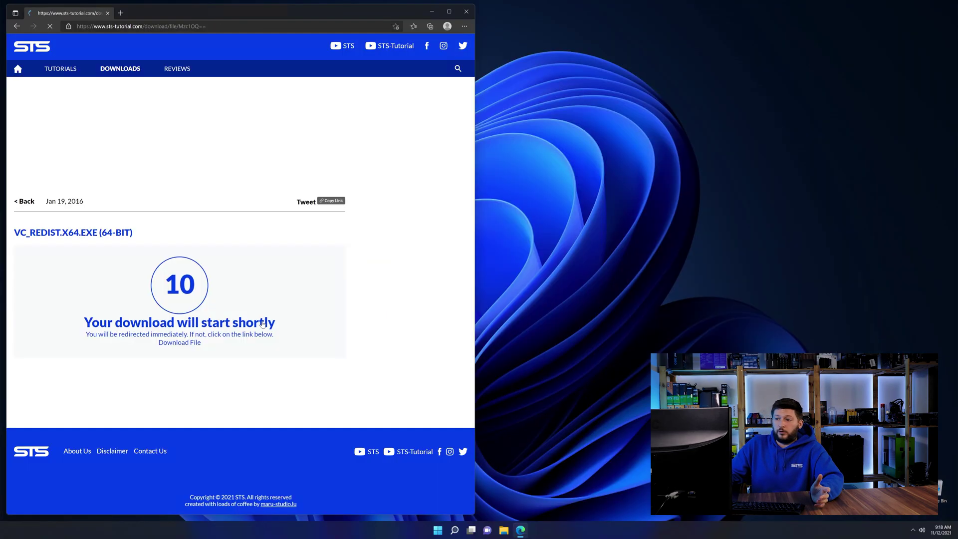
click(184, 343)
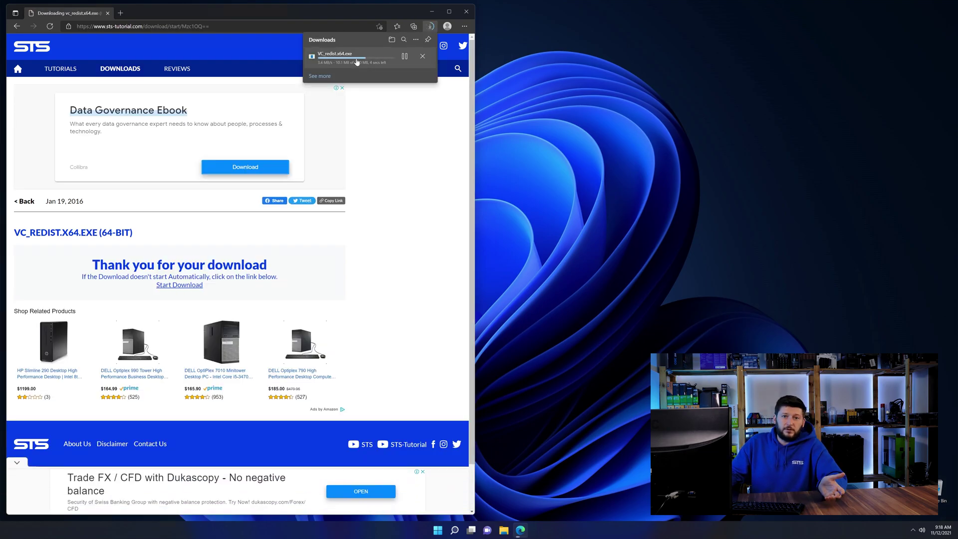
click(357, 57)
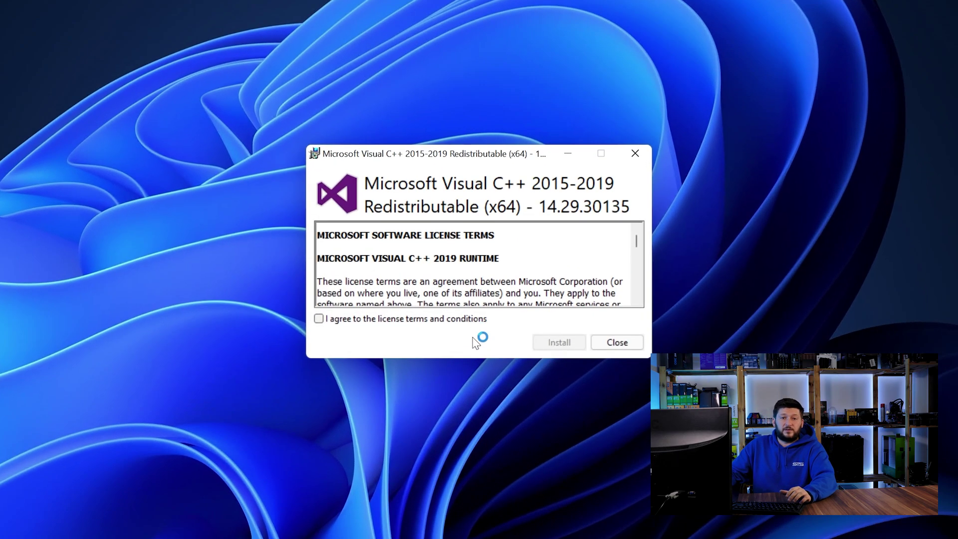